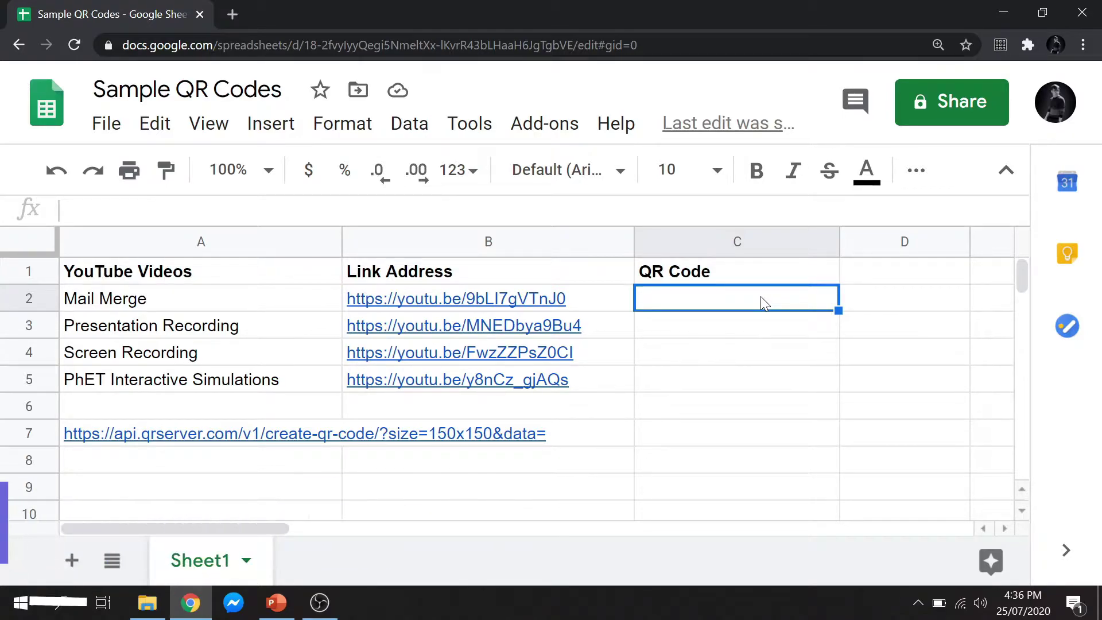
{"action": "left_click", "coordinate": [238, 280]}
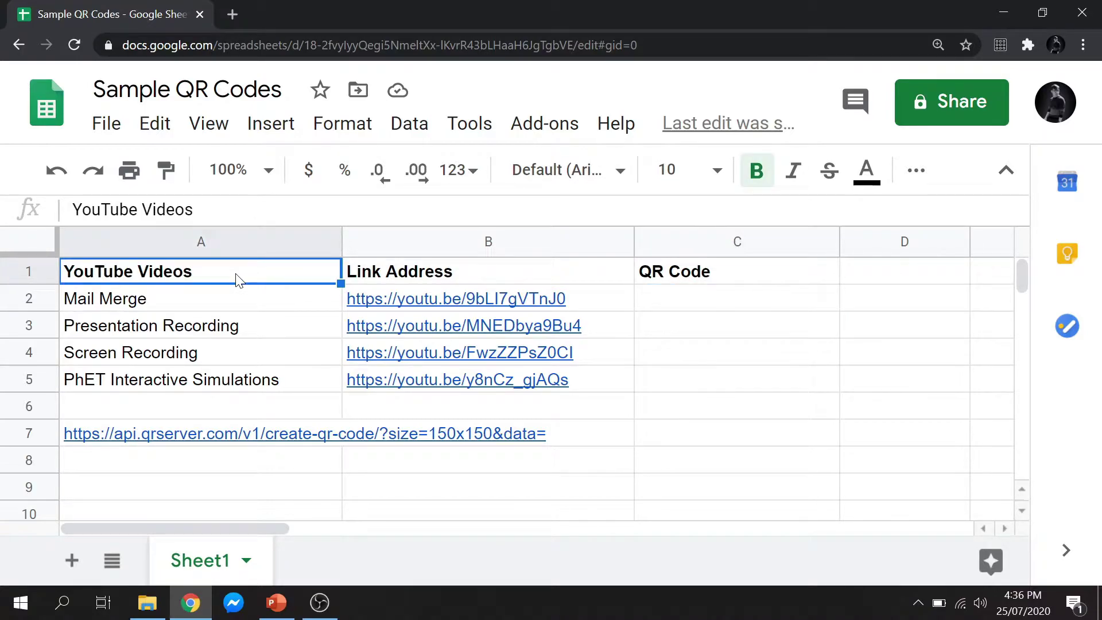
{"action": "left_click", "coordinate": [445, 274]}
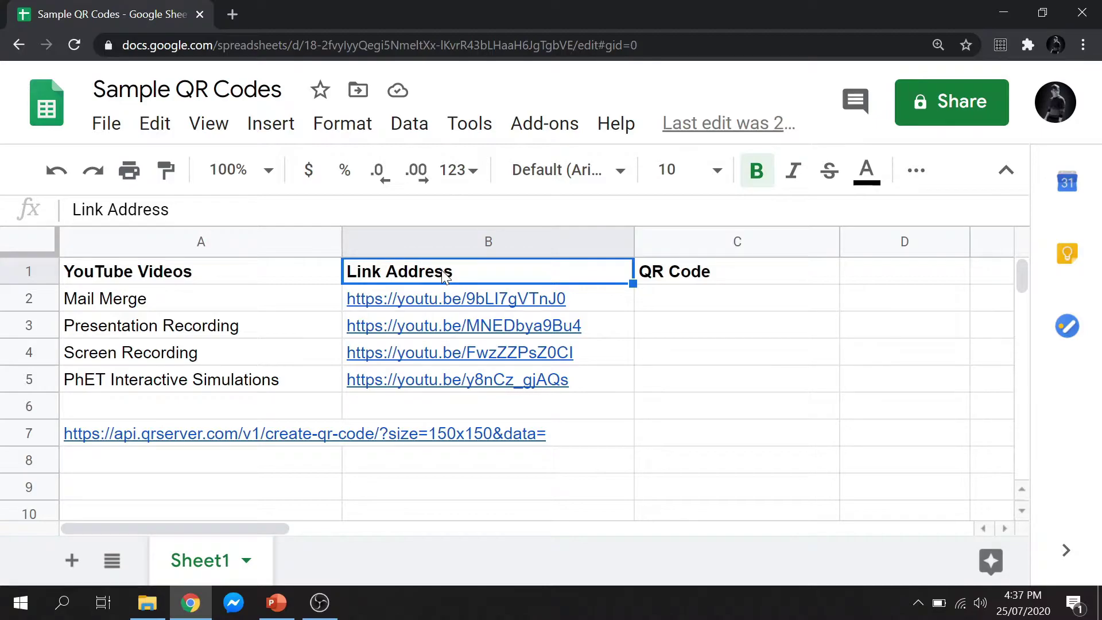
{"action": "left_click", "coordinate": [712, 281]}
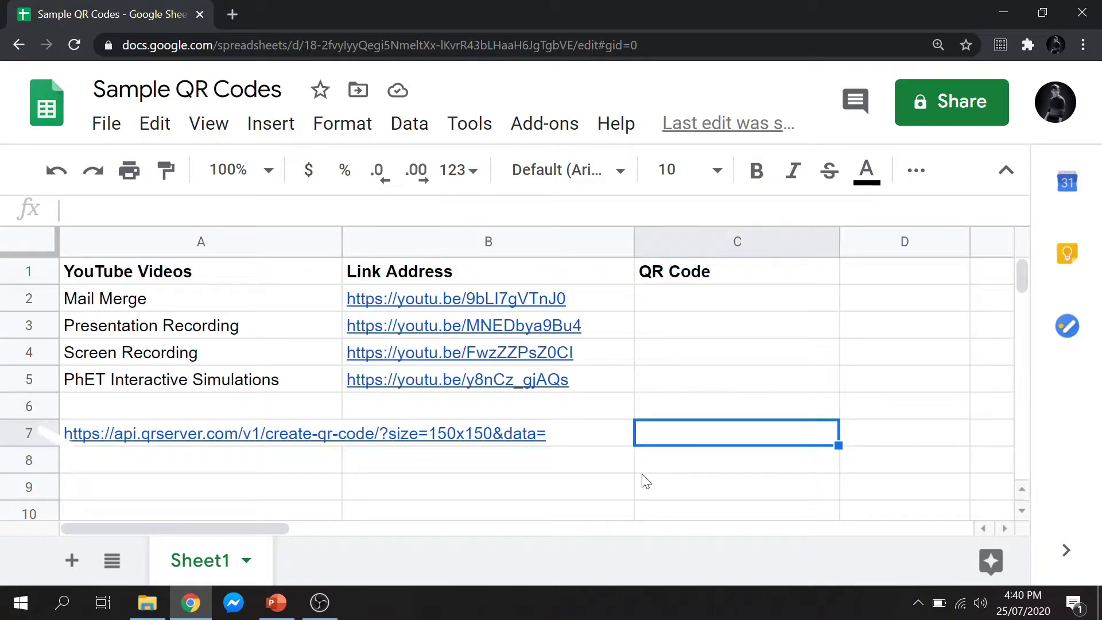
{"action": "left_click", "coordinate": [244, 440]}
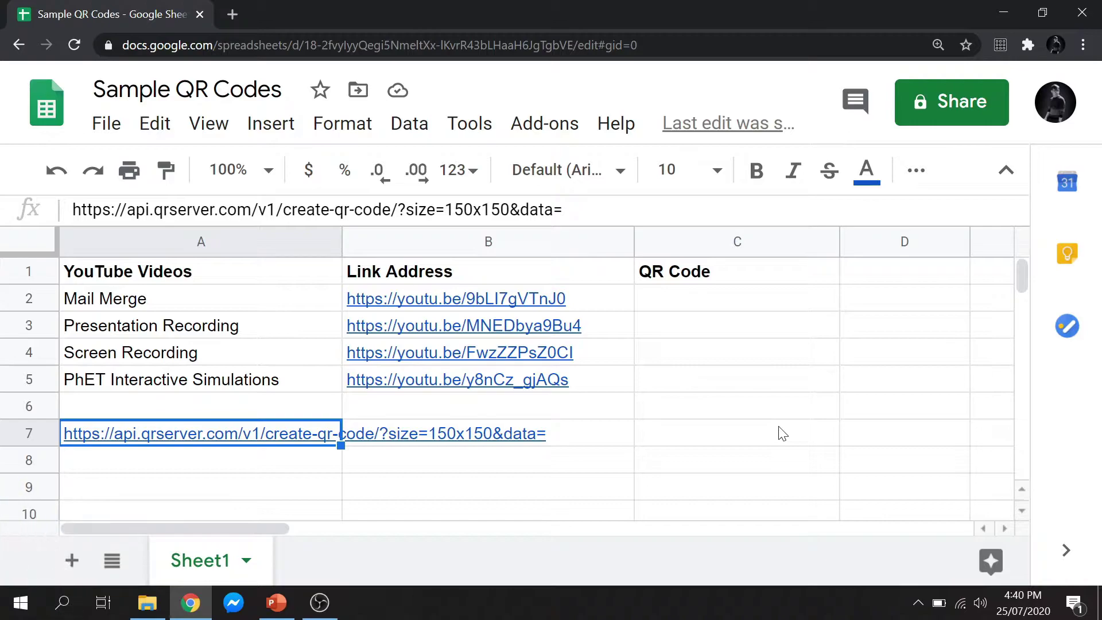
{"action": "left_click", "coordinate": [781, 434]}
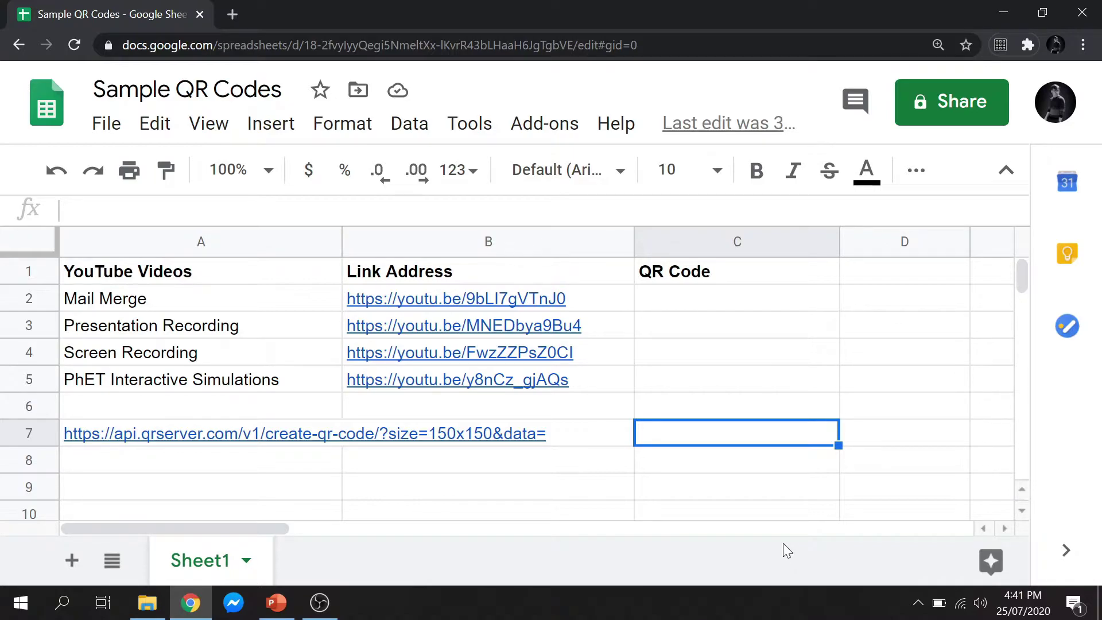
Begin an =IMAGE("") formula in C2, the first QR code cell, with empty quotes.
{"action": "left_click", "coordinate": [709, 300]}
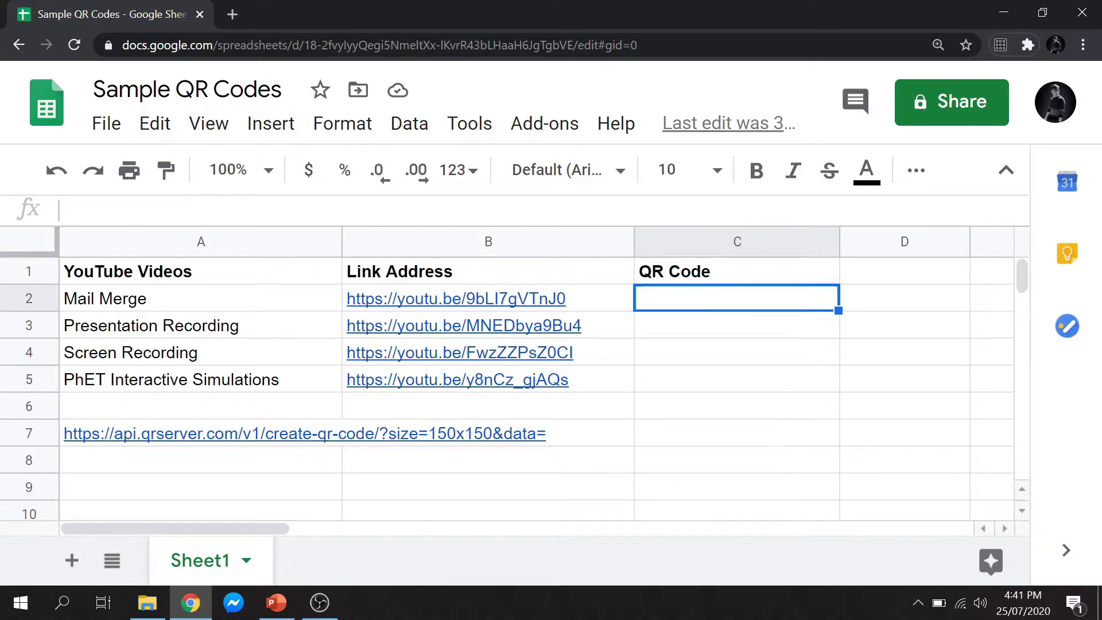
{"action": "key", "text": "Return"}
{"action": "type", "text": "="}
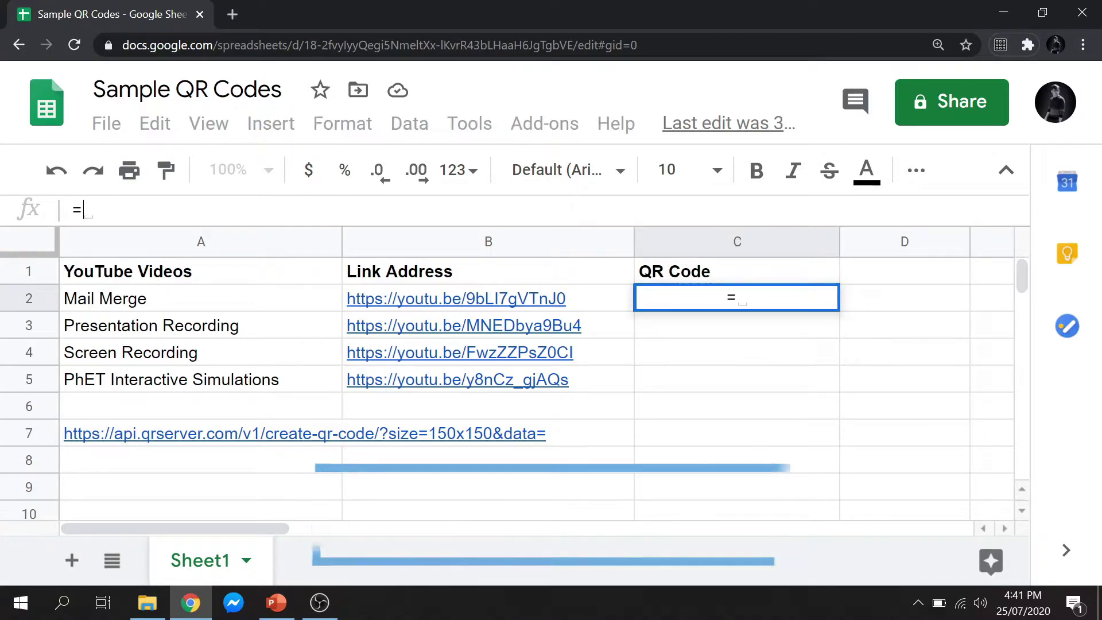
{"action": "type", "text": "IM"}
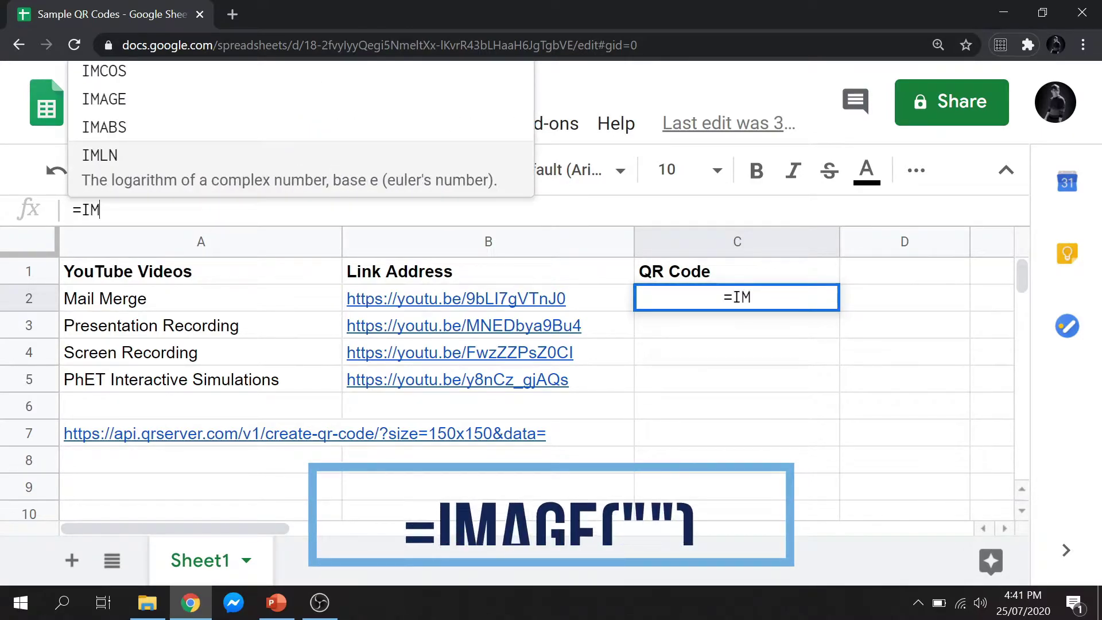
{"action": "type", "text": "AGE"}
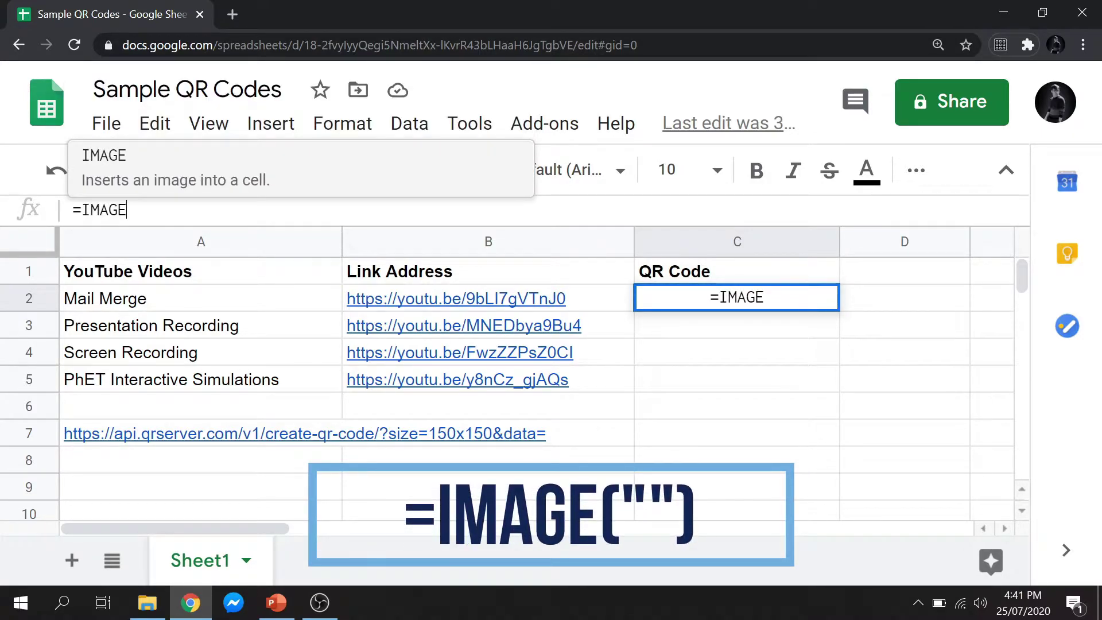
{"action": "type", "text": "("}
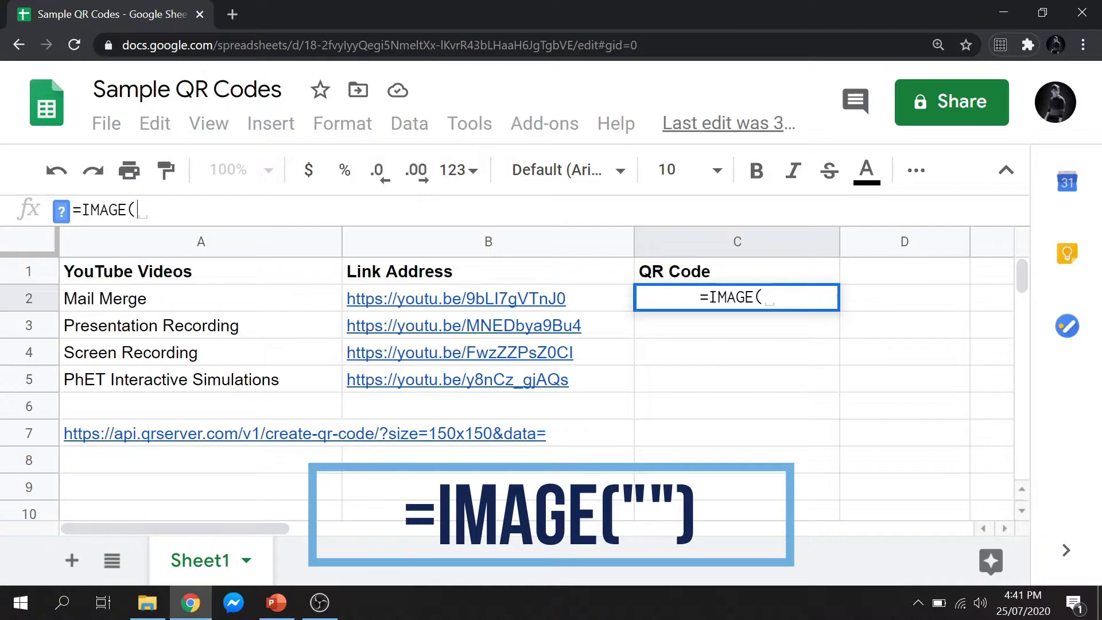
{"action": "type", "text": "\"\""}
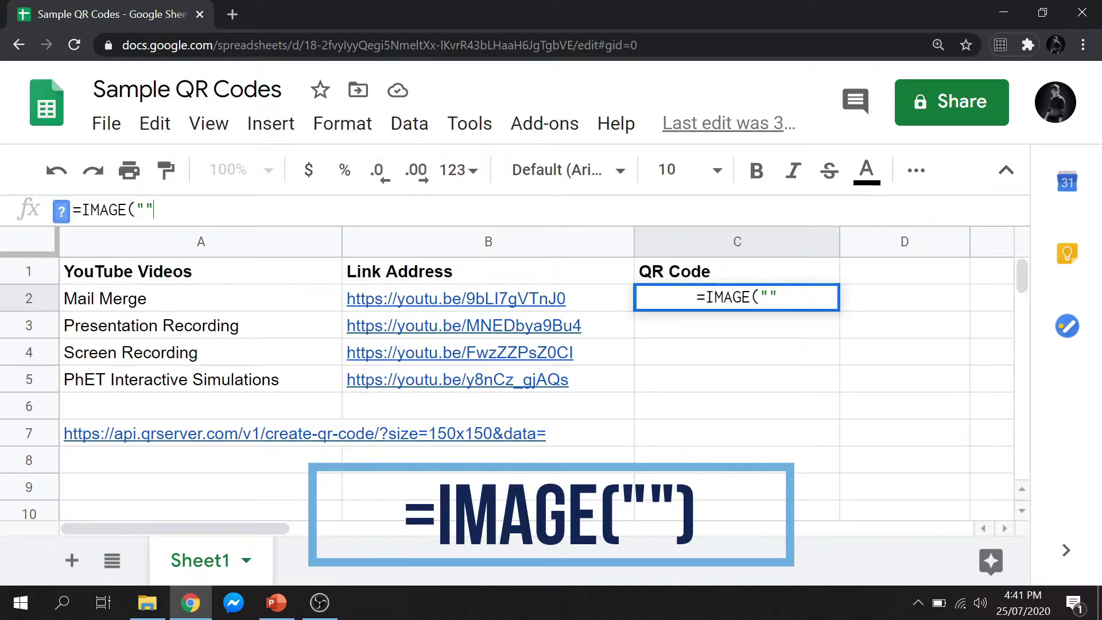
{"action": "type", "text": ")"}
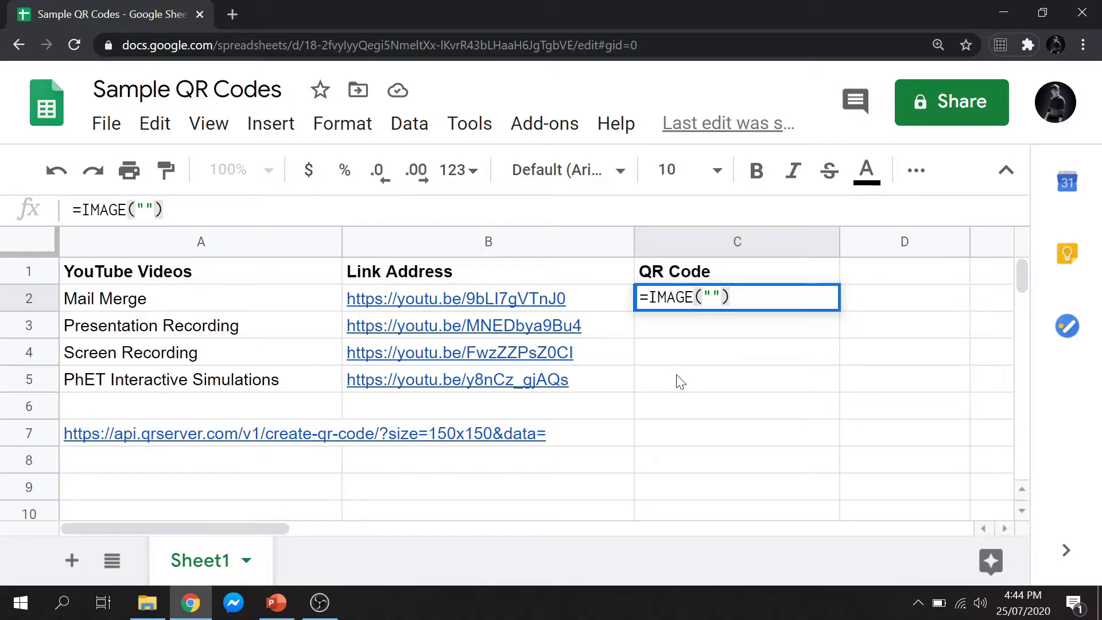
Paste the qrserver API address from A7 between the quotes of C2's IMAGE formula.
{"action": "left_click", "coordinate": [184, 437]}
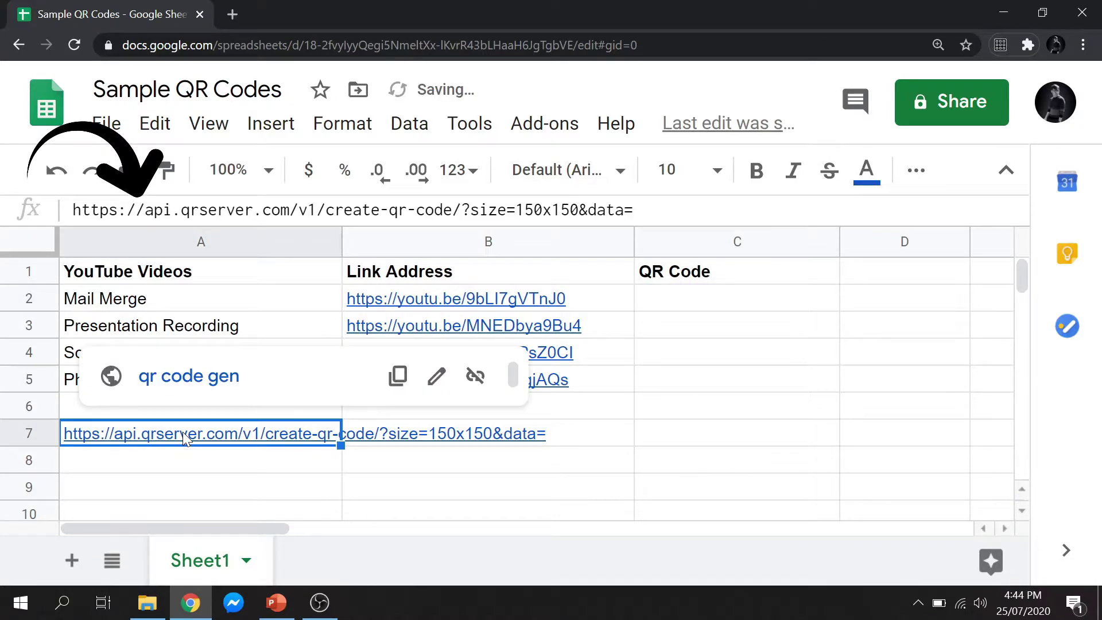
{"action": "key", "text": "ctrl+c"}
{"action": "left_click", "coordinate": [688, 306]}
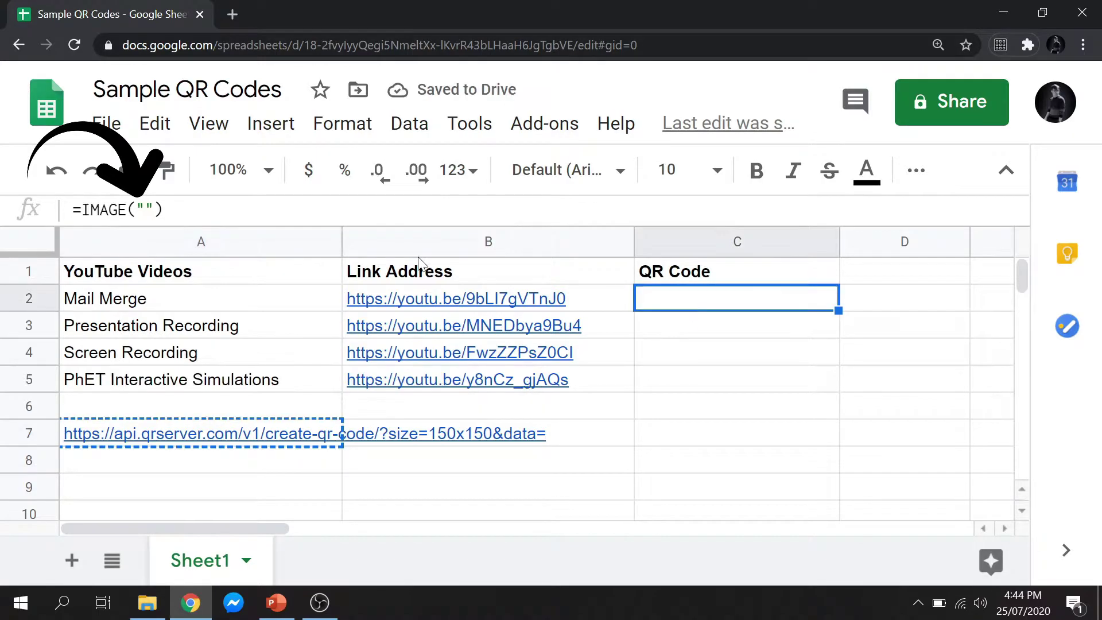
{"action": "key", "text": "Return"}
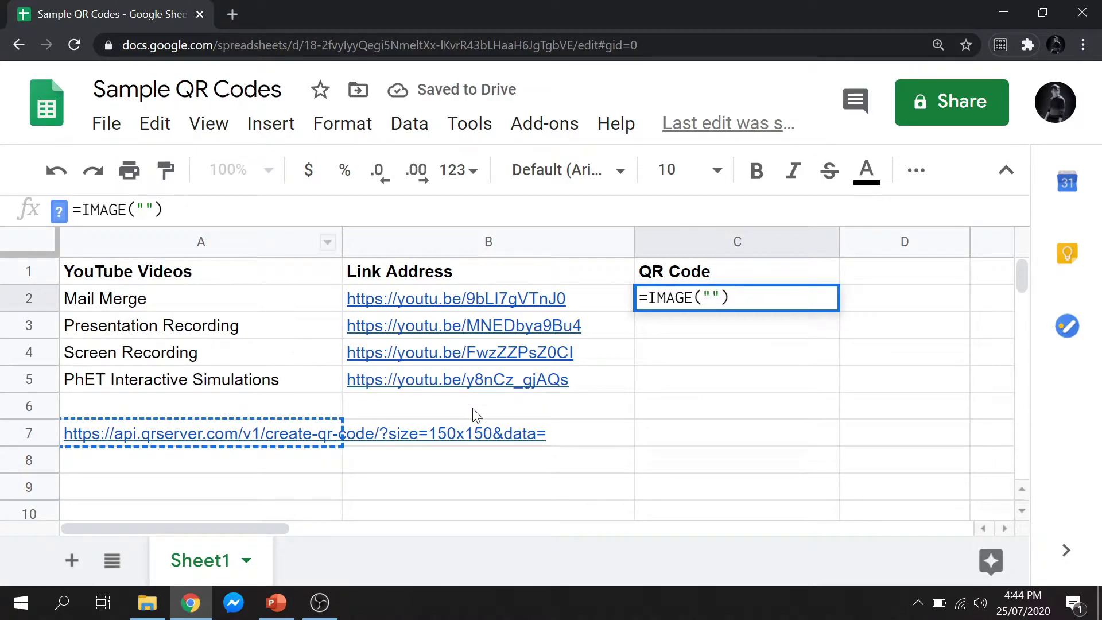
{"action": "key", "text": "ctrl+v"}
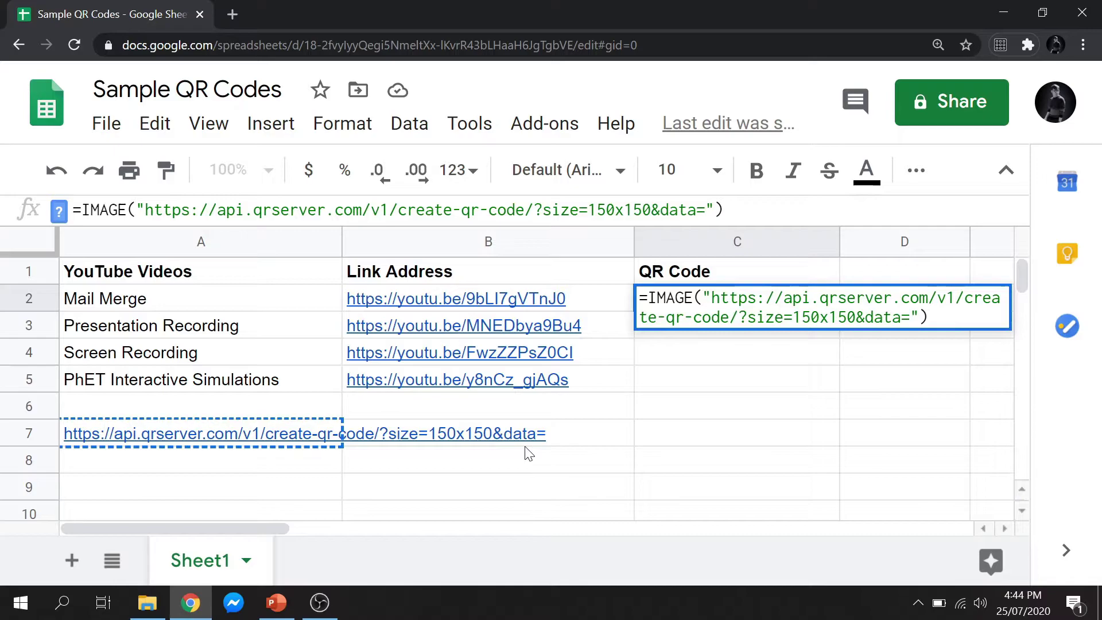
{"action": "key", "text": "Right"}
{"action": "type", "text": "& "}
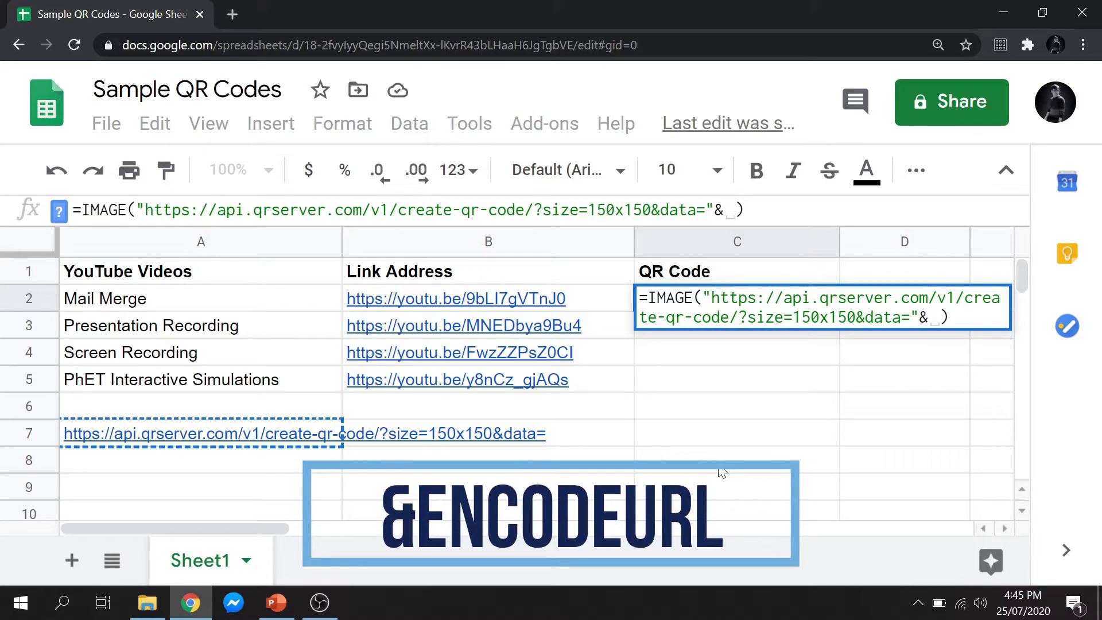
{"action": "type", "text": "ENCODE"}
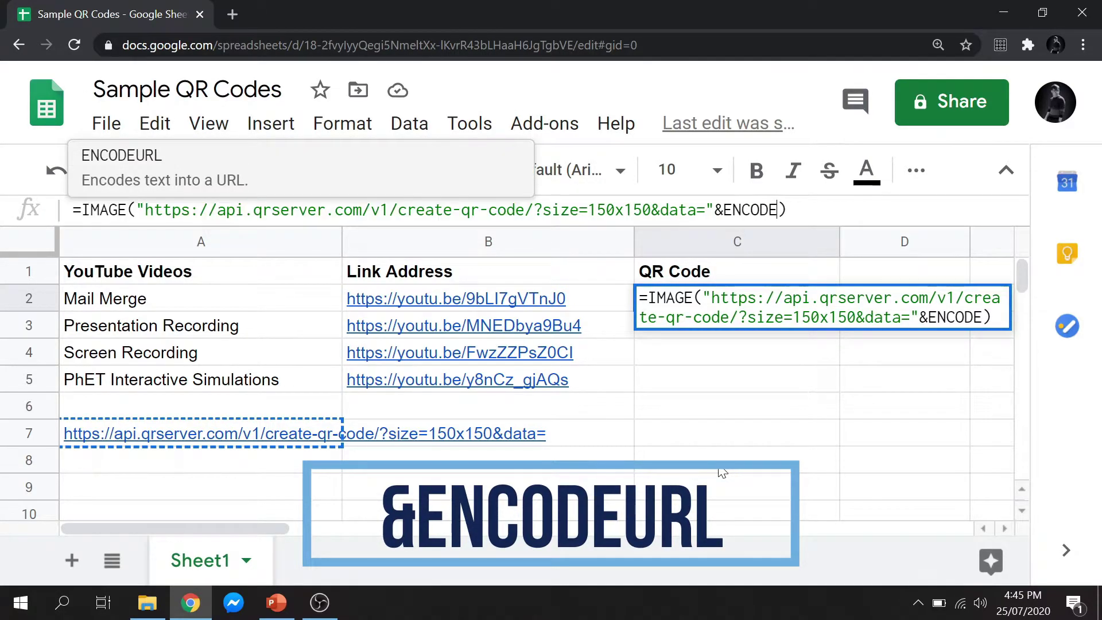
{"action": "type", "text": "URL"}
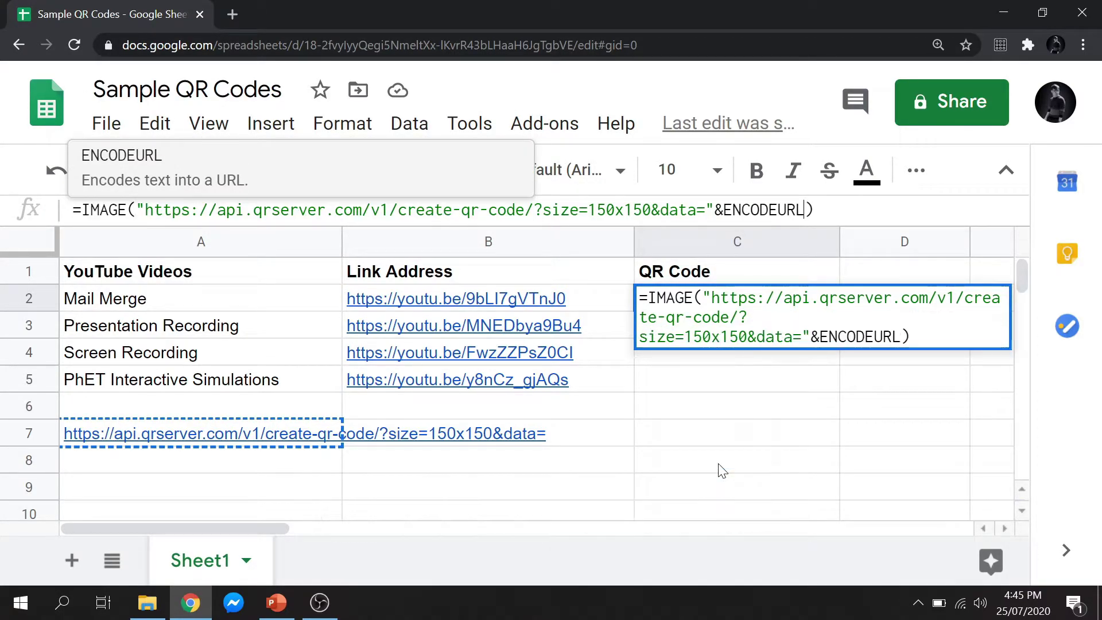
{"action": "type", "text": "("}
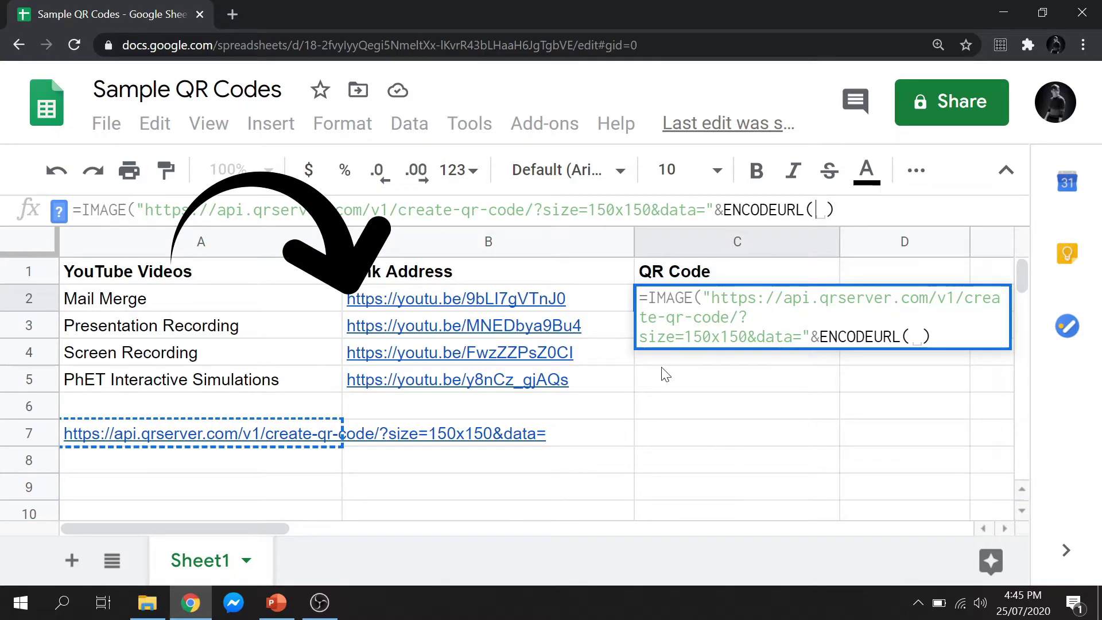
Append ENCODEURL(B2) so C2 shows a QR code for the Mail Merge link.
{"action": "left_click", "coordinate": [573, 307]}
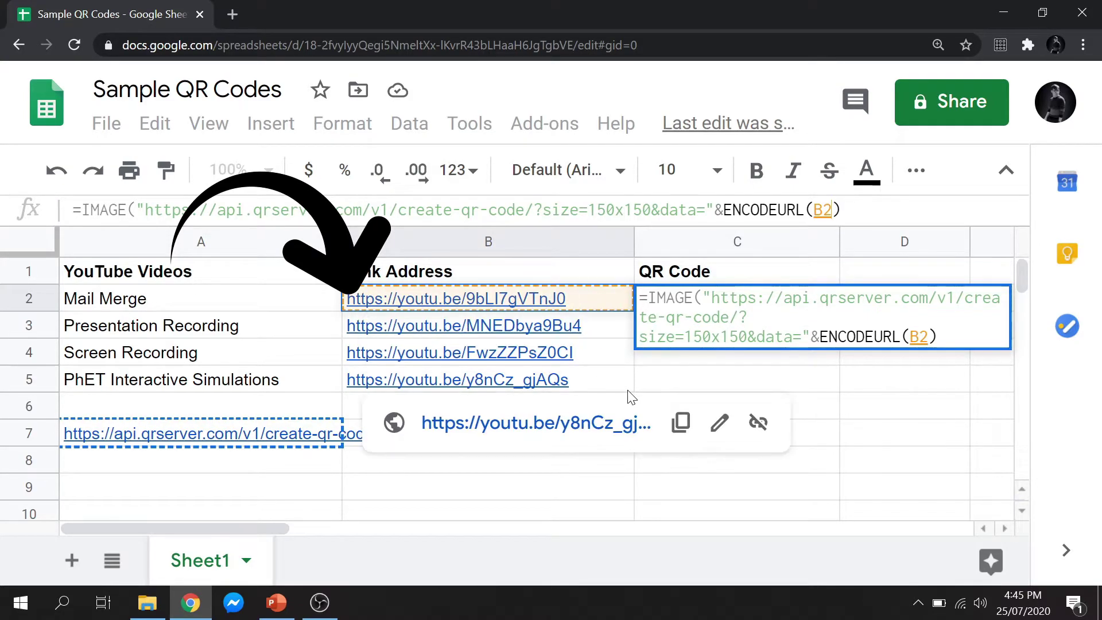
{"action": "type", "text": ")"}
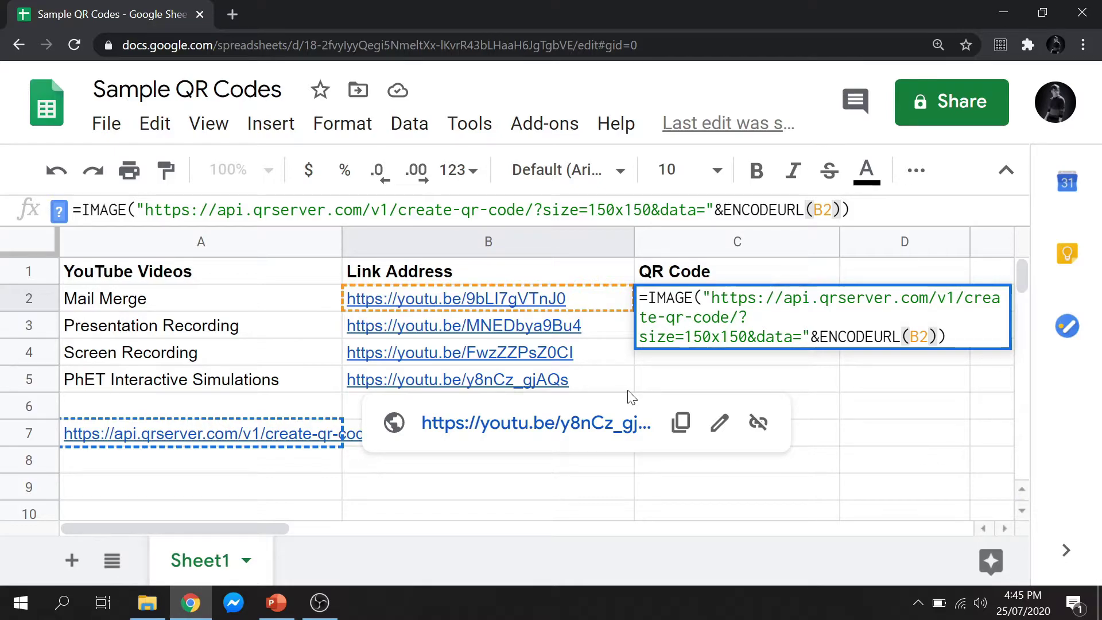
{"action": "key", "text": "Return"}
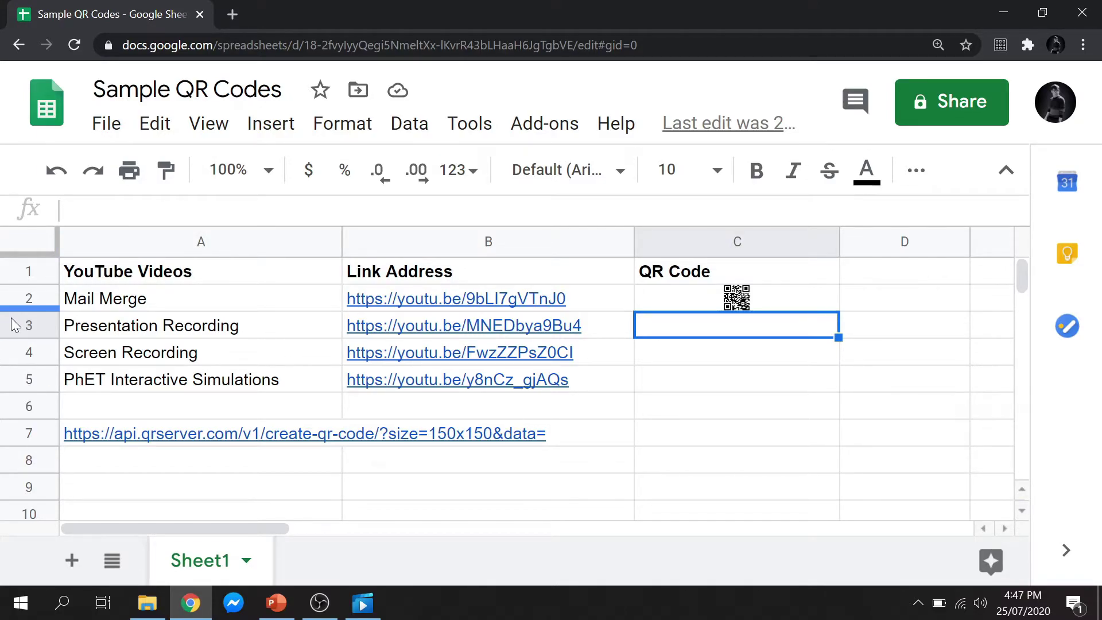
Make row 2 taller so the 150x150 Mail Merge QR code in C2 shows at full size, leaving the formula unchanged.
{"action": "left_click_drag", "start_coordinate": [26, 309], "coordinate": [16, 399]}
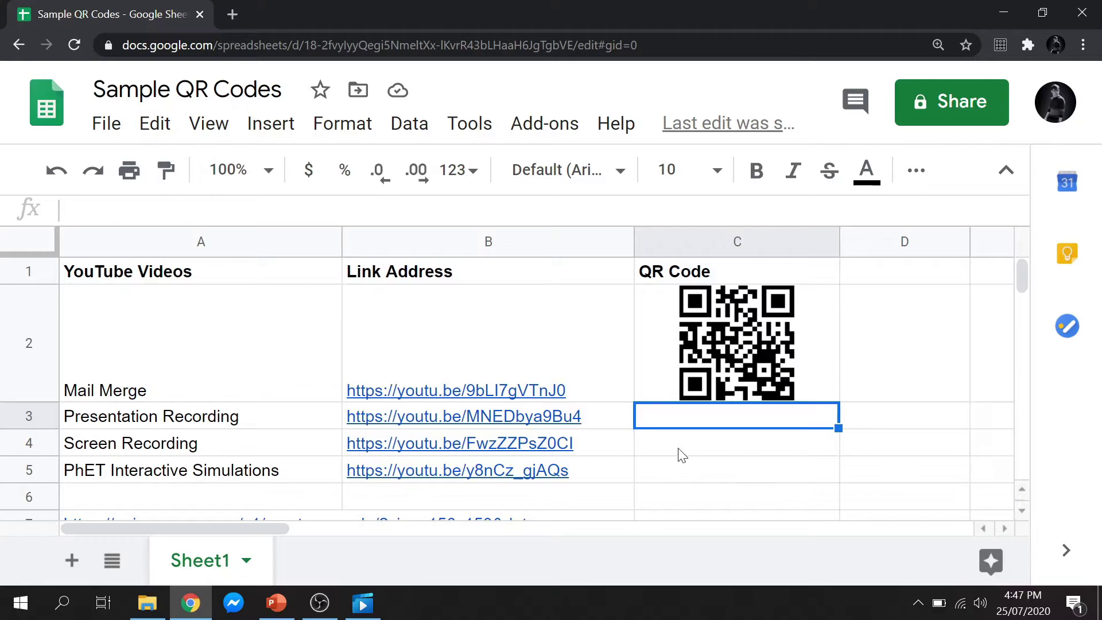
{"action": "left_click", "coordinate": [691, 337]}
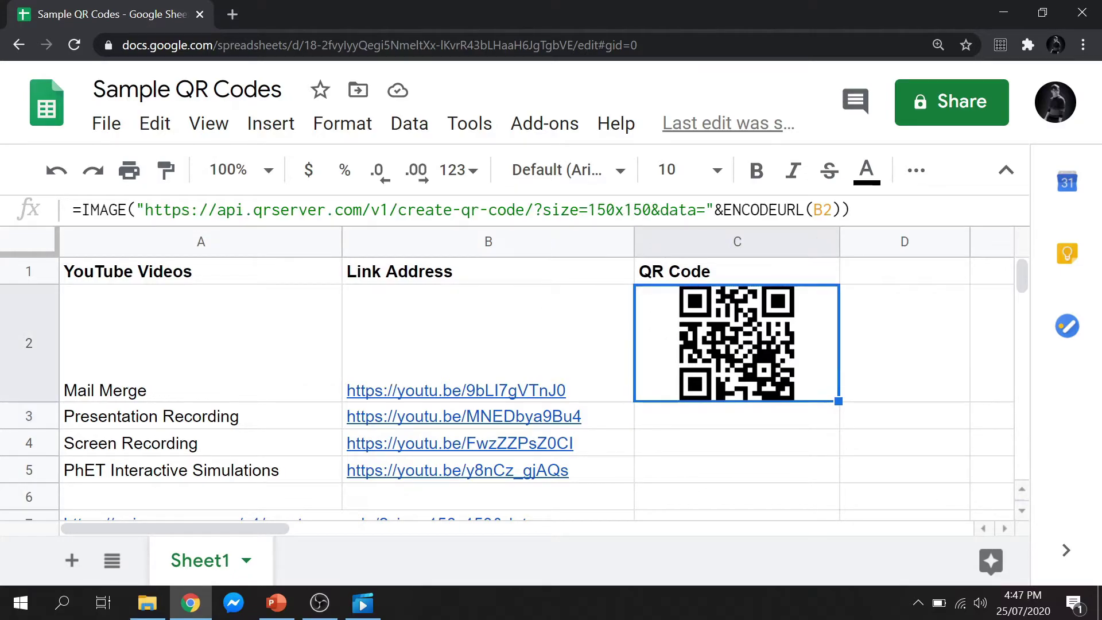
{"action": "left_click", "coordinate": [589, 208]}
{"action": "left_click_drag", "start_coordinate": [588, 209], "coordinate": [651, 210]}
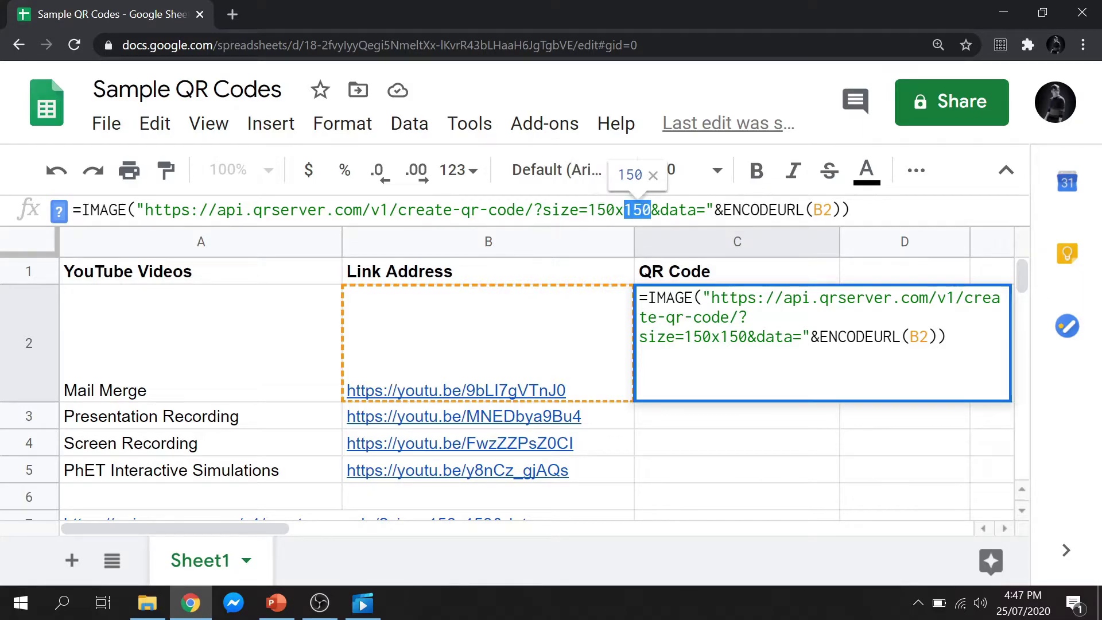
{"action": "key", "text": "shift+Left"}
{"action": "key", "text": "shift+Left"}
{"action": "key", "text": "shift+Left"}
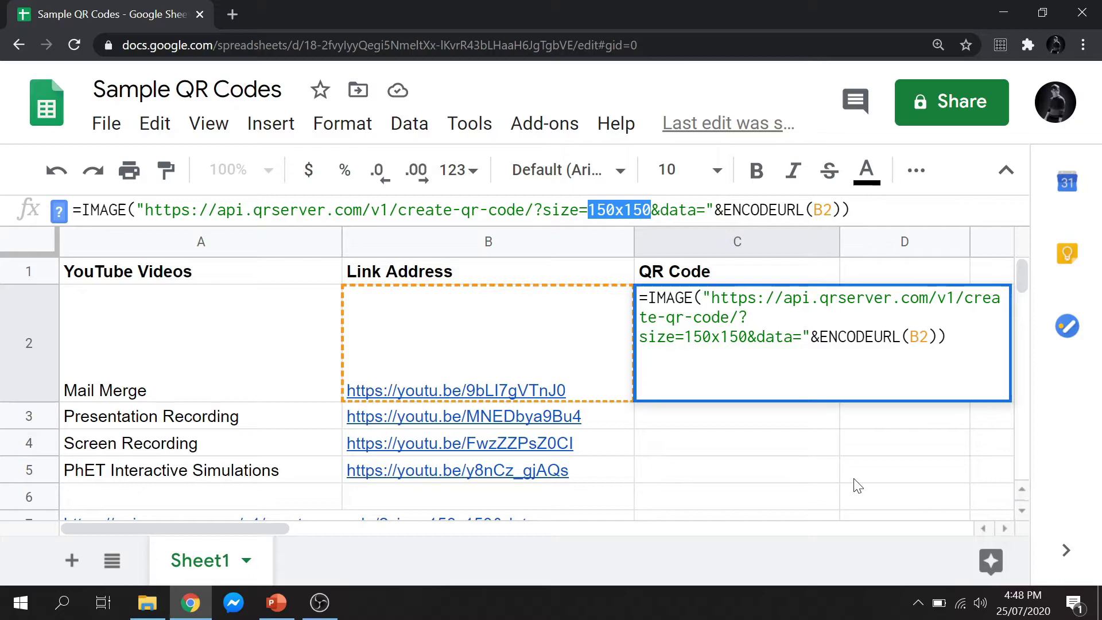
{"action": "left_click", "coordinate": [800, 418]}
{"action": "left_click", "coordinate": [830, 389]}
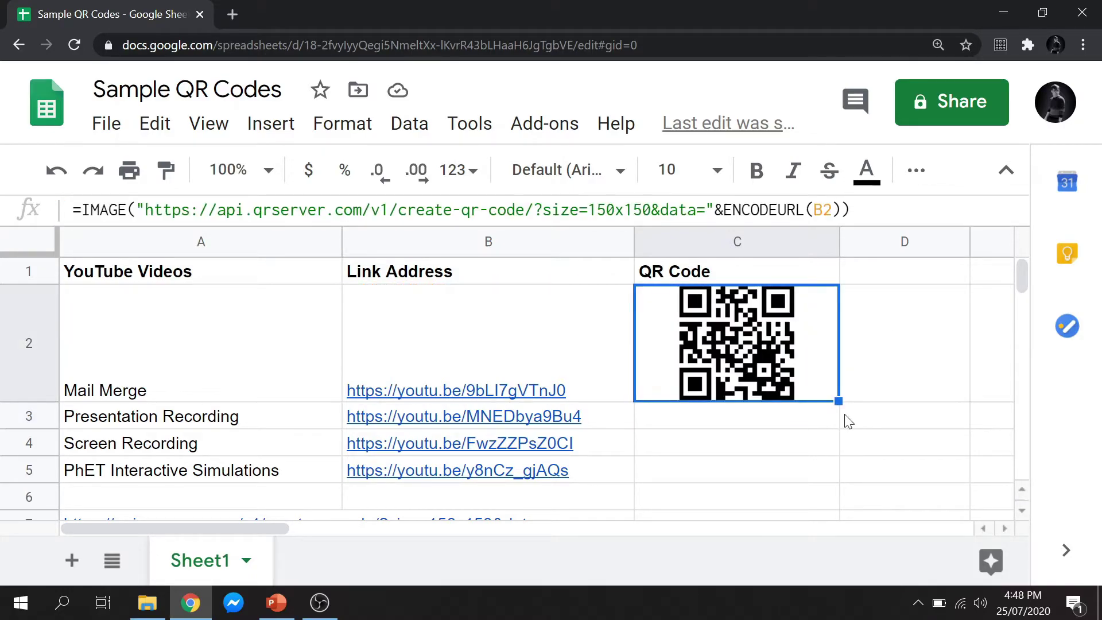
Fill the QR code formula from C2 down to C5, then copy the Mail Merge QR code in C2.
{"action": "left_click_drag", "start_coordinate": [840, 400], "coordinate": [839, 475]}
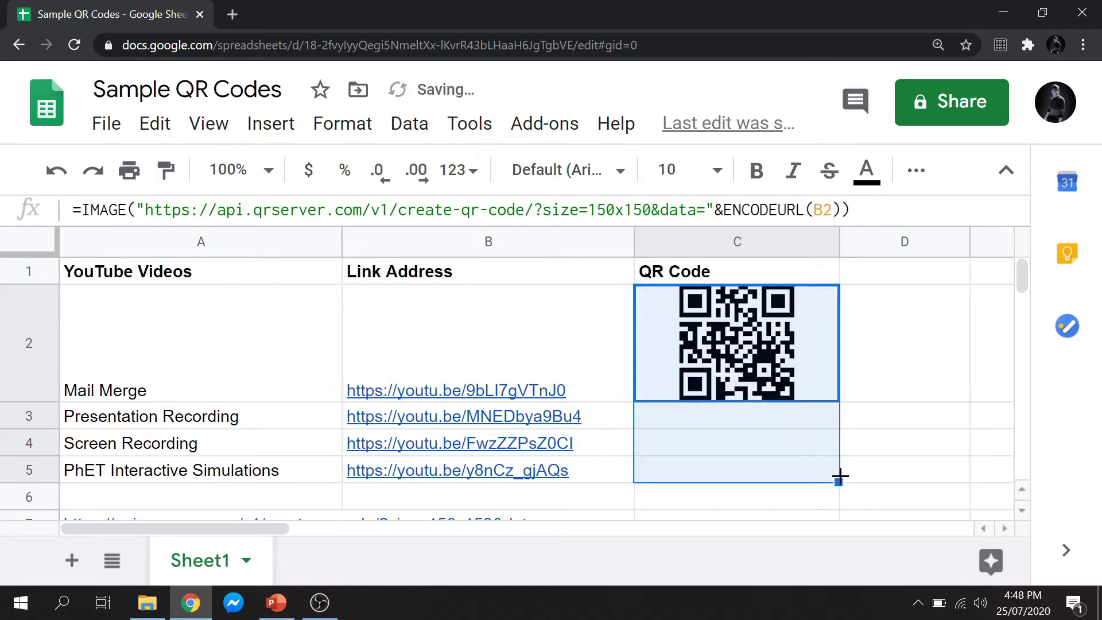
{"action": "left_click", "coordinate": [938, 451]}
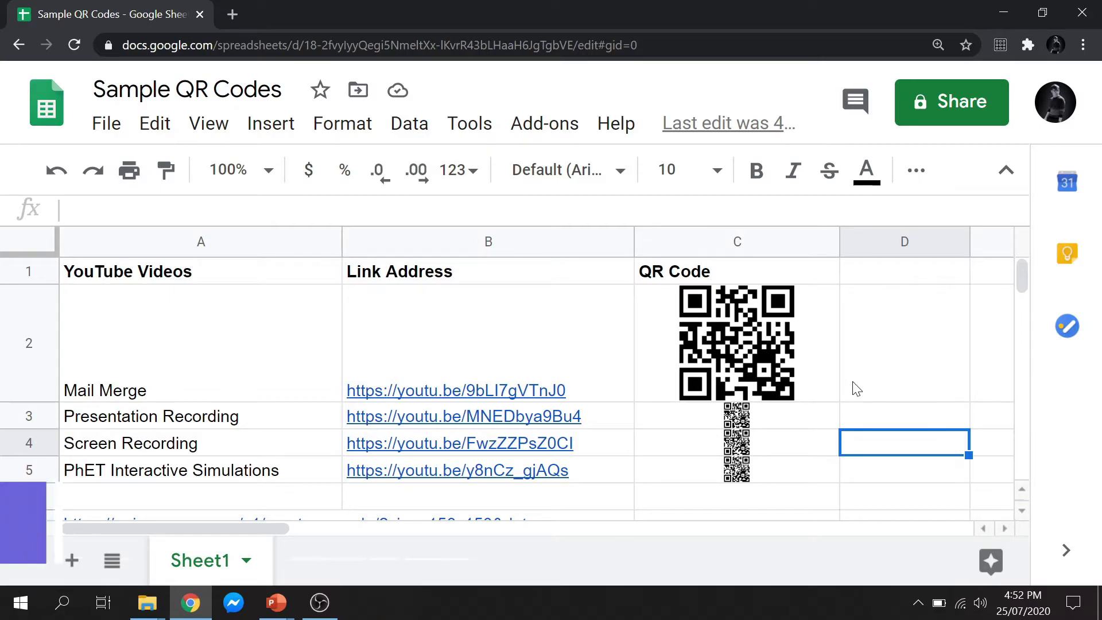
{"action": "left_click", "coordinate": [743, 342]}
{"action": "key", "text": "ctrl+c"}
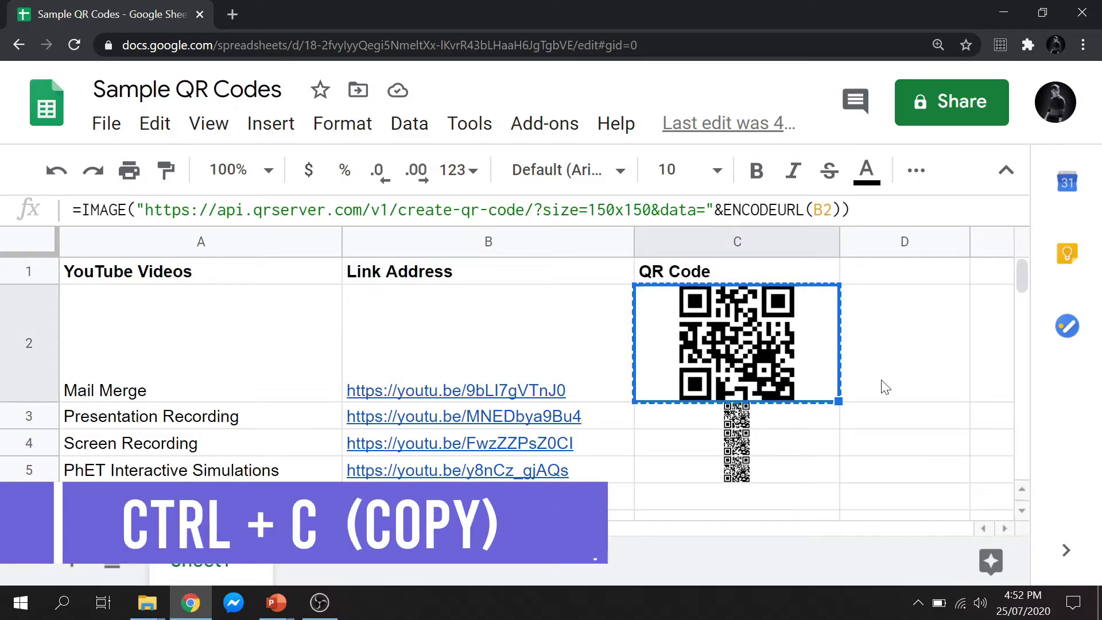
Paste the Mail Merge QR code onto the PowerPoint title slide just above the 'Scan this QR Code' caption.
{"action": "left_click", "coordinate": [1016, 17]}
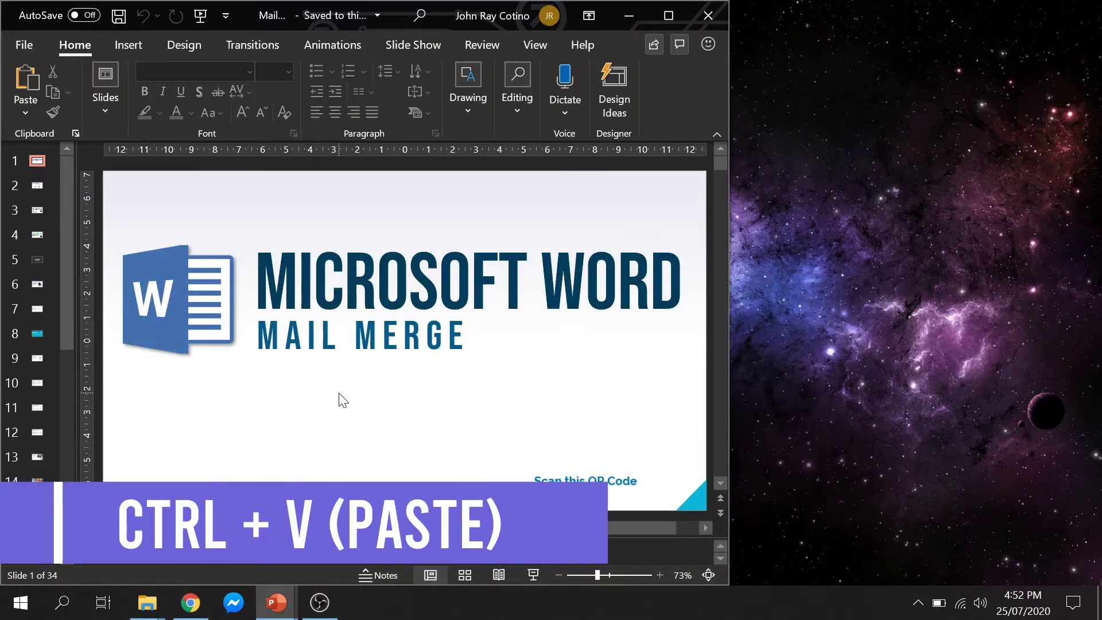
{"action": "key", "text": "ctrl+v"}
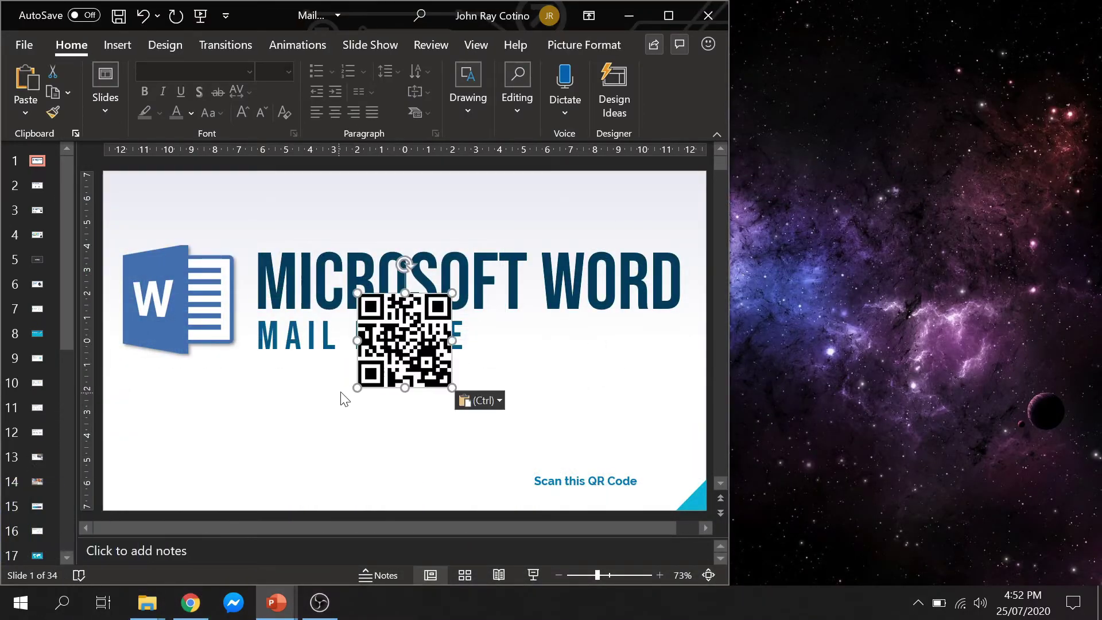
{"action": "left_click_drag", "start_coordinate": [402, 345], "coordinate": [574, 413]}
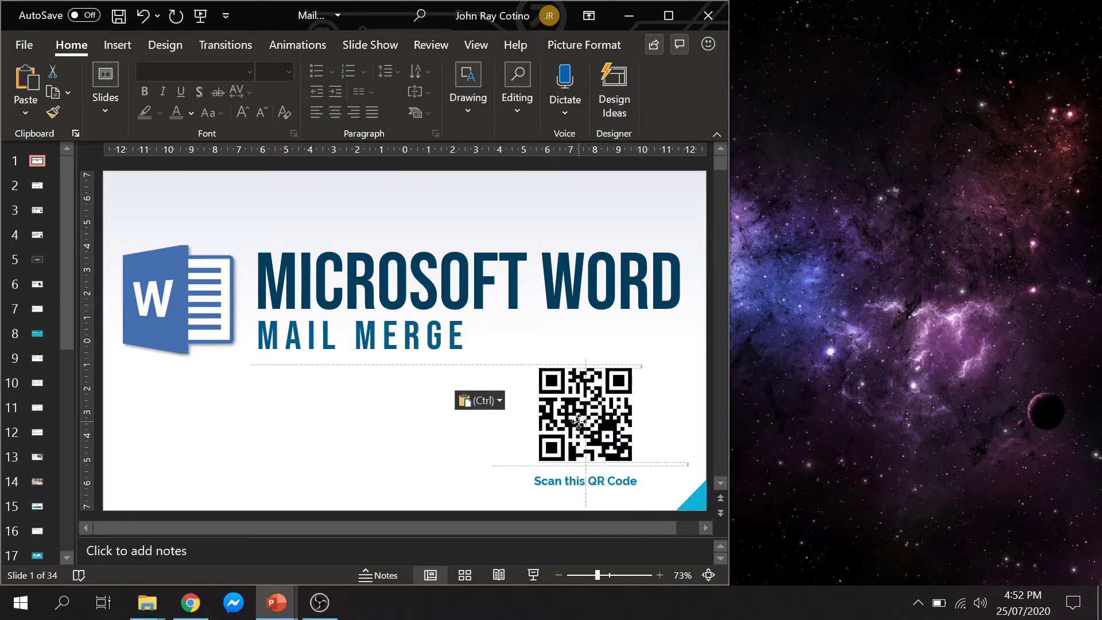
{"action": "left_click_drag", "start_coordinate": [577, 410], "coordinate": [579, 425]}
{"action": "left_click", "coordinate": [408, 475]}
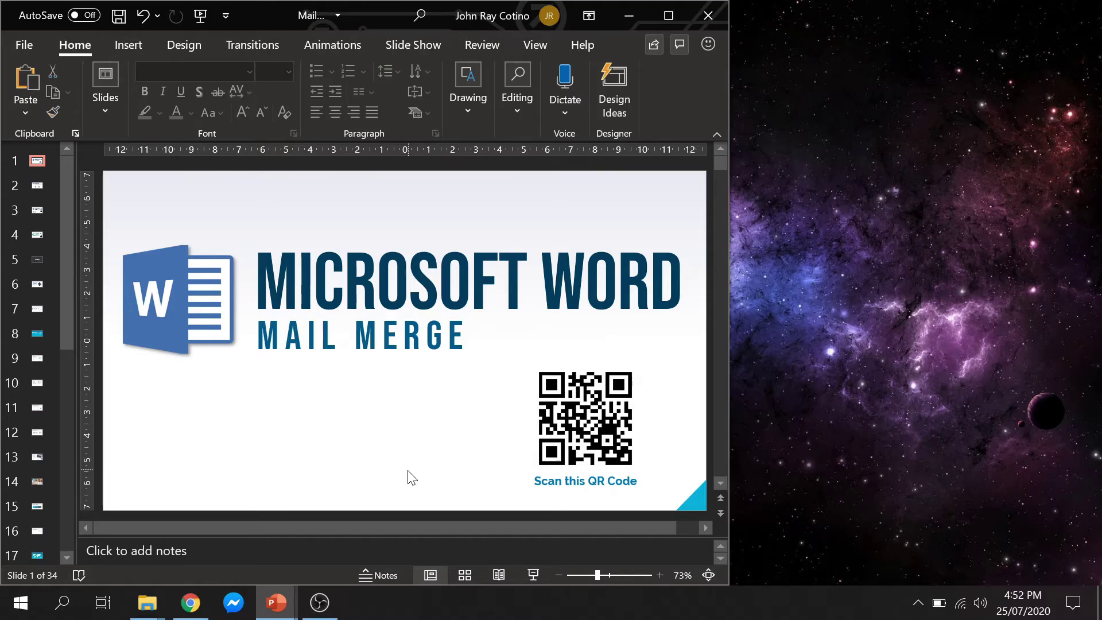